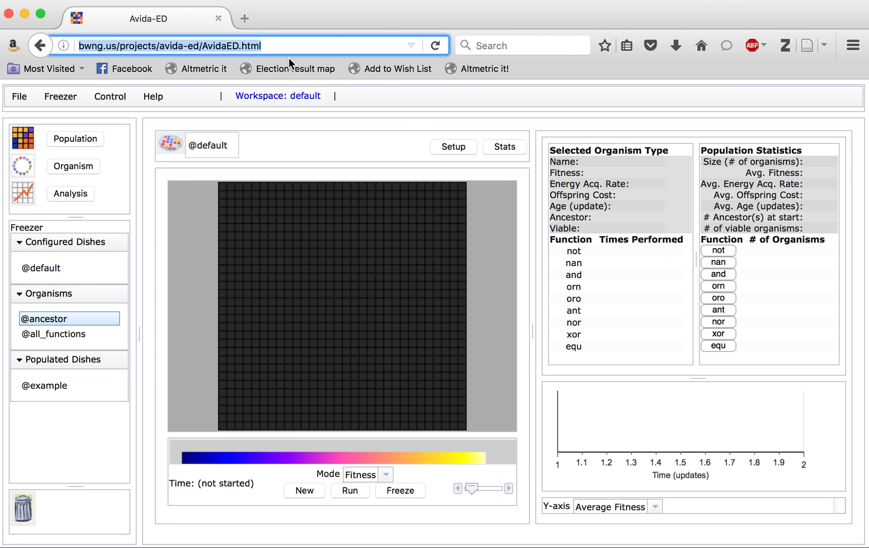
Load the Avida-ED web app by entering bit.do/avida-ed in the address bar.
type("bit.do/")
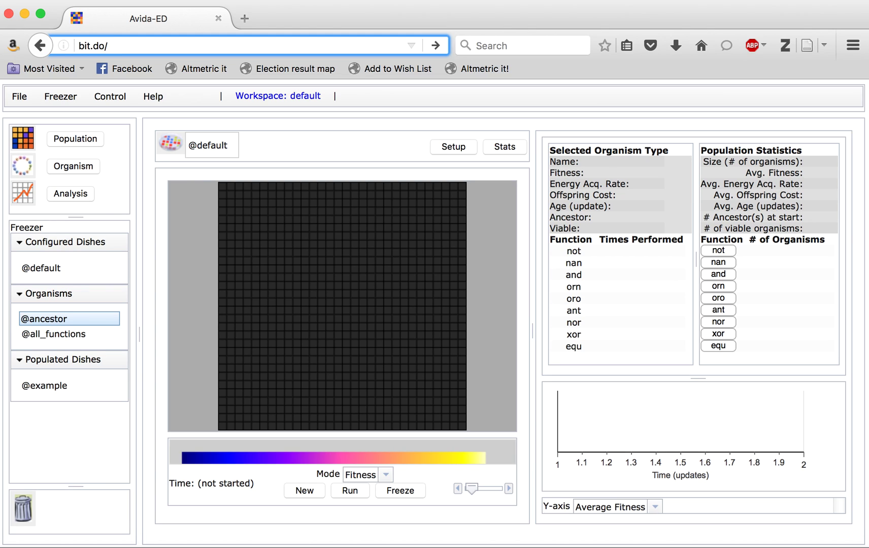
type("avida-ed")
key("Return")
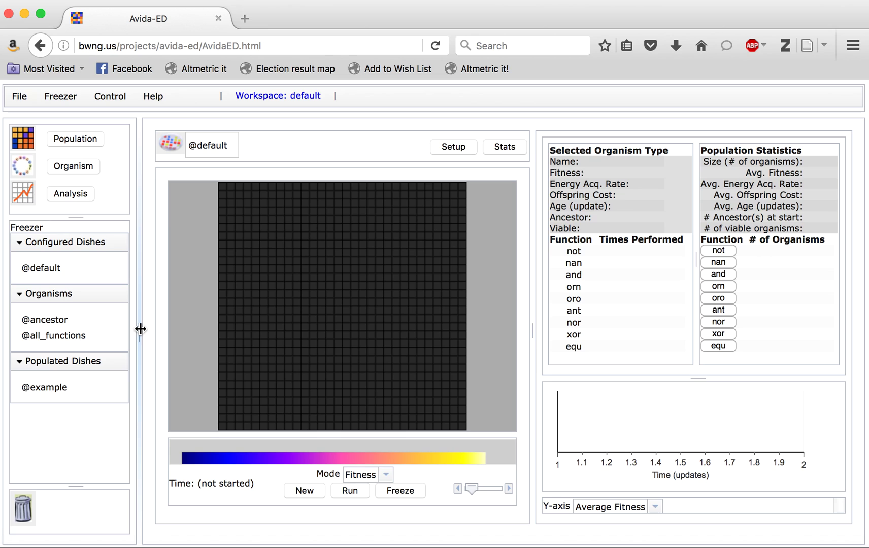
left_click(90, 269)
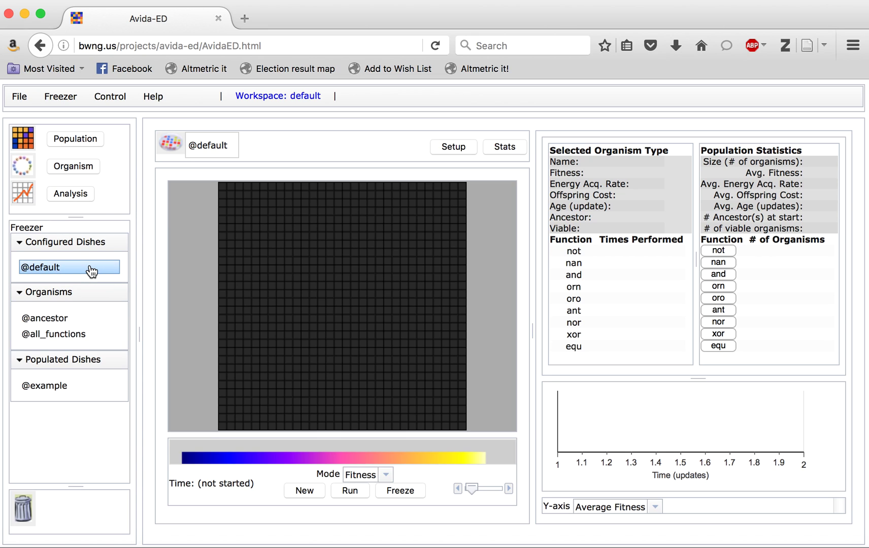
left_click(86, 334)
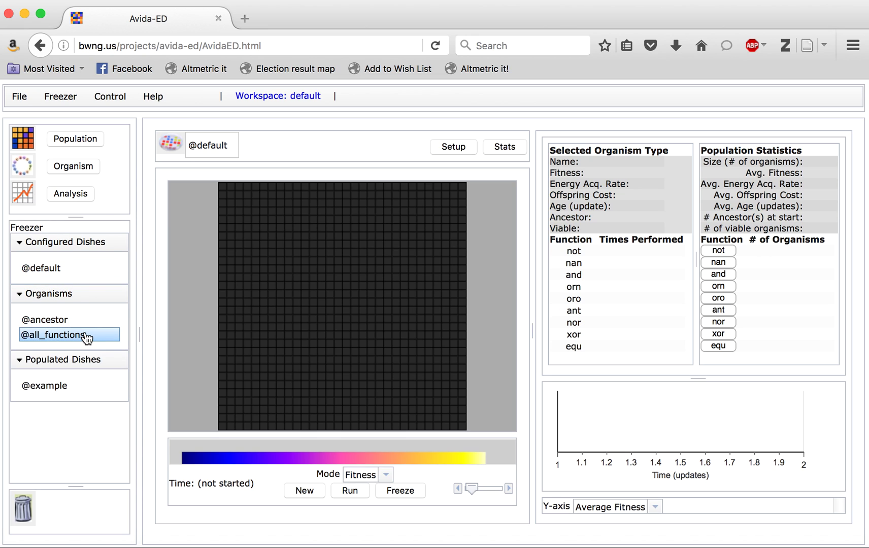
left_click(72, 391)
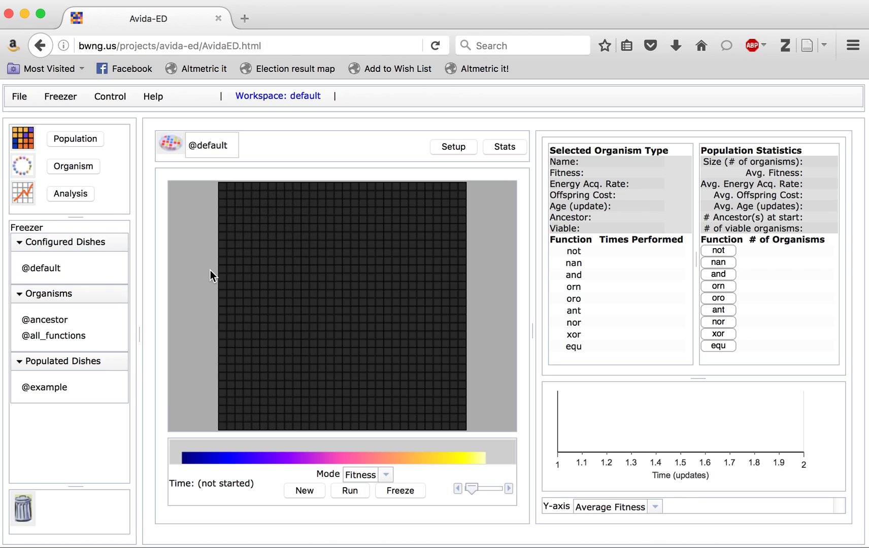
left_click(76, 168)
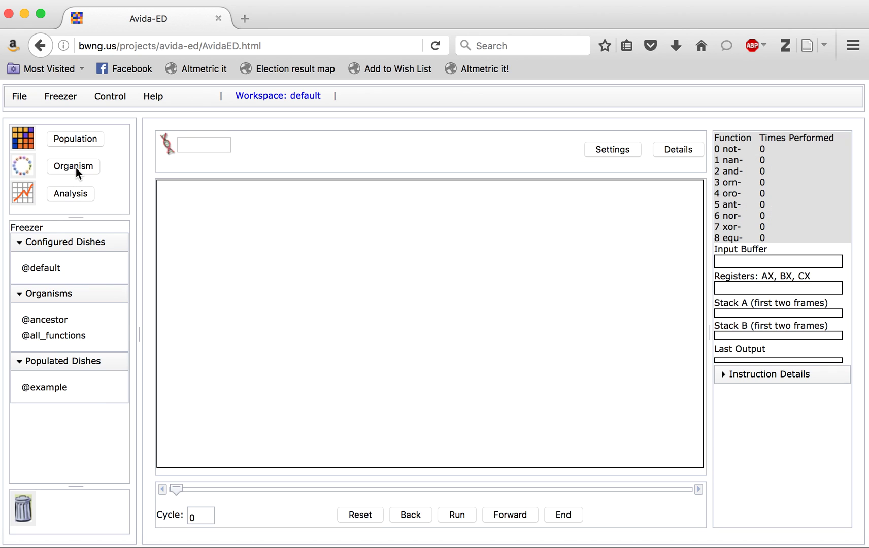
left_click(45, 320)
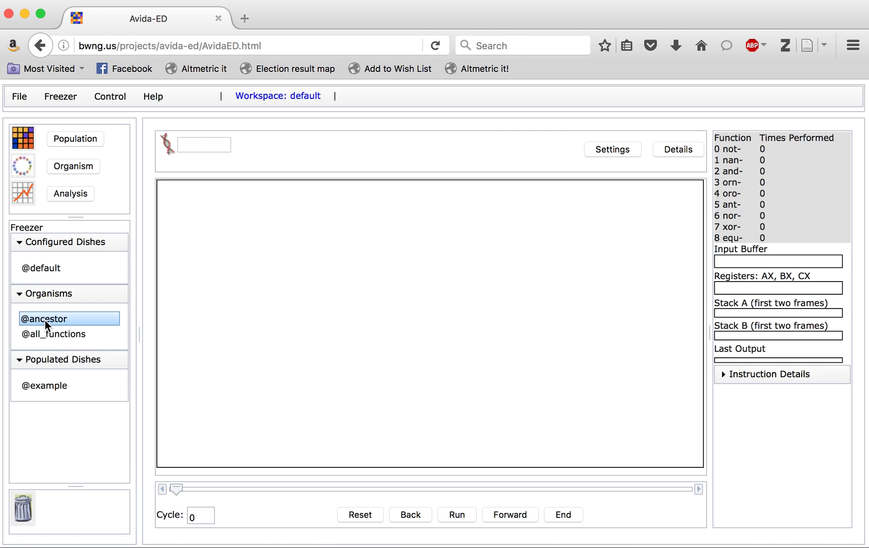
left_click(45, 320)
left_click_drag(46, 319, 259, 251)
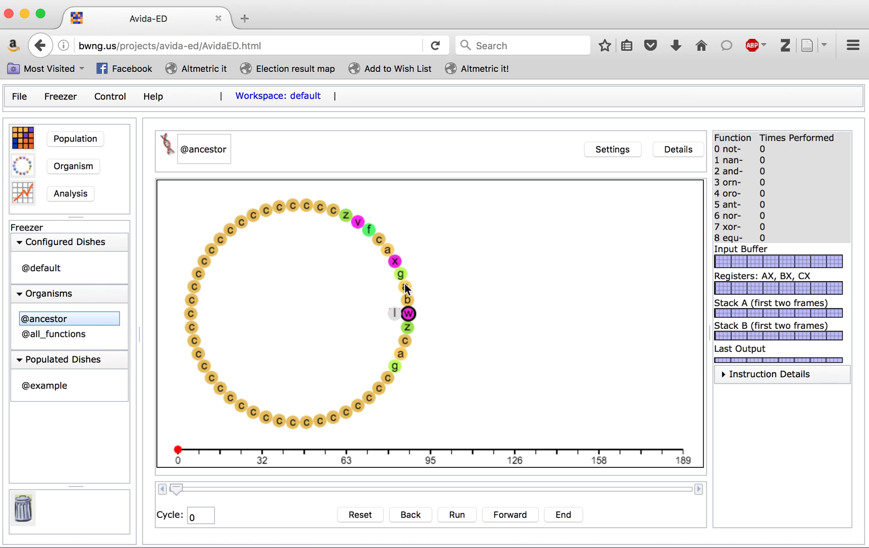
left_click(457, 515)
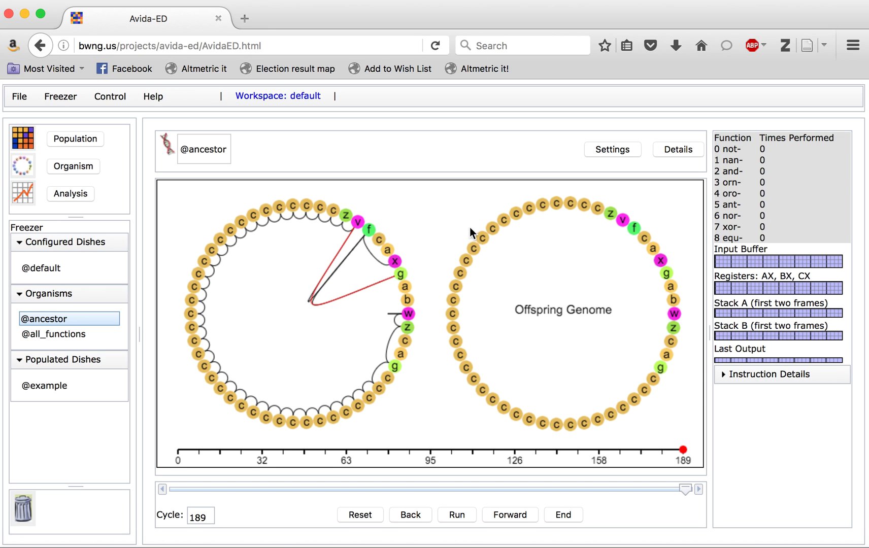
Set the single-organism per-site mutation rate to 2% in Settings and close the dialog.
left_click(610, 148)
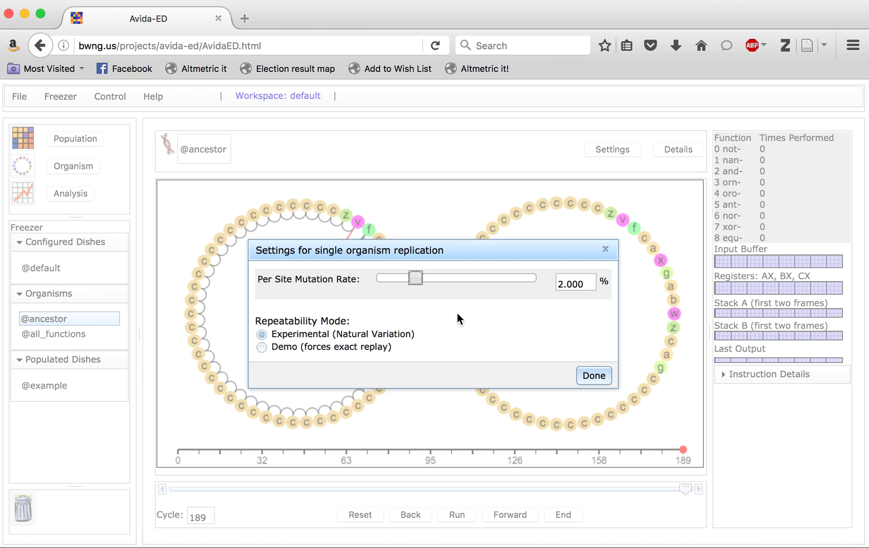
mouse_move(415, 278)
left_mouse_down()
mouse_move(459, 278)
mouse_move(424, 280)
left_mouse_up()
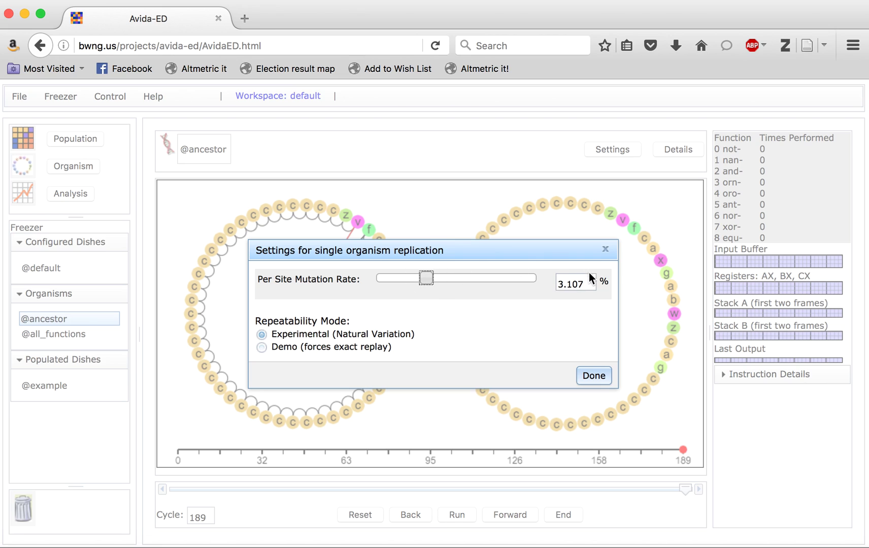
left_click_drag(588, 284, 522, 283)
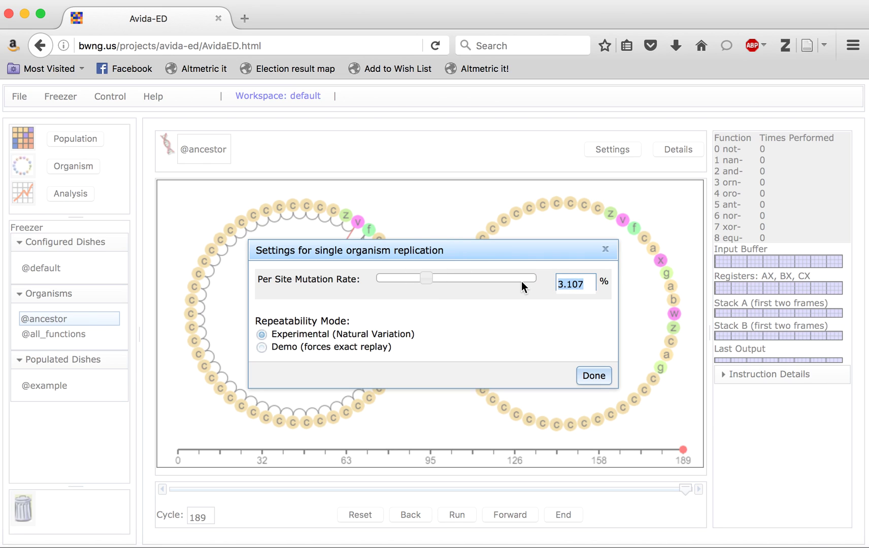
type("10")
key("BackSpace")
key("BackSpace")
type("2")
left_click(539, 341)
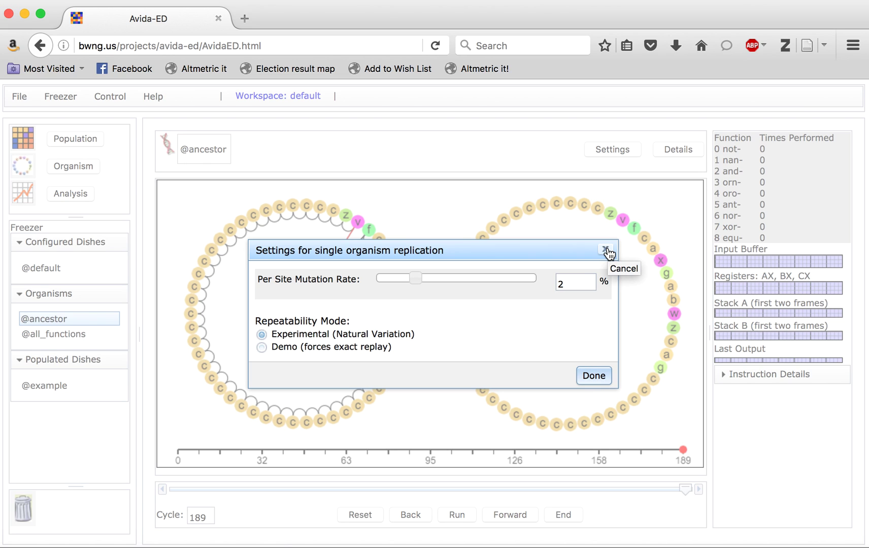
left_click(597, 378)
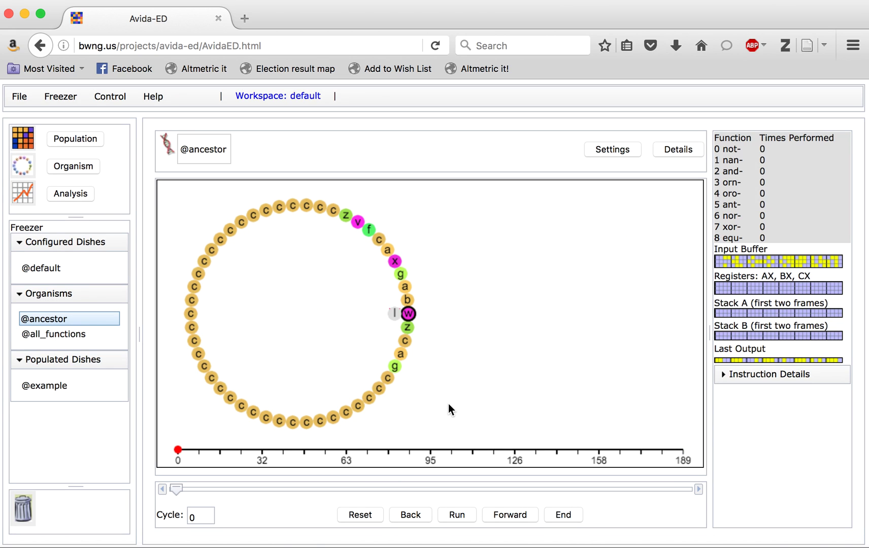
Run the organism at 2% mutation, then change the per-site mutation rate to 10%.
left_click(457, 514)
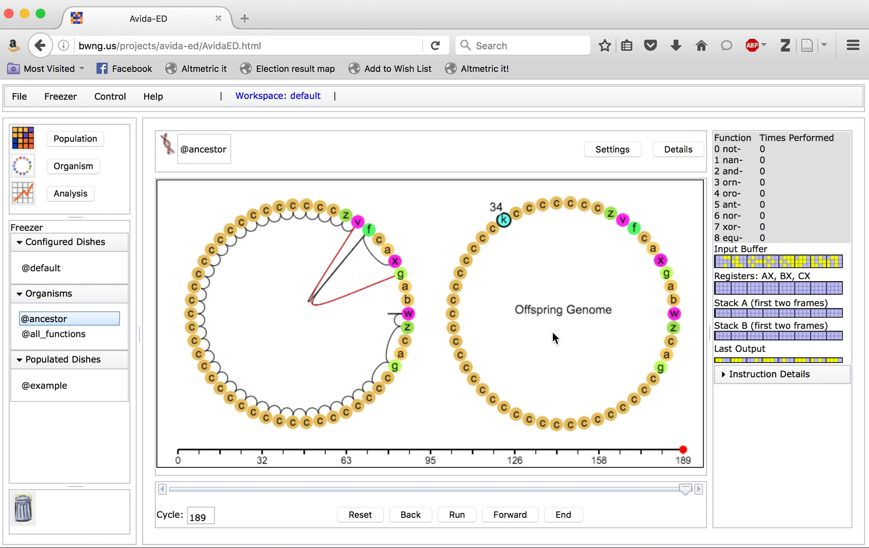
left_click(621, 150)
left_click_drag(415, 281, 479, 277)
double_click(589, 284)
type("10")
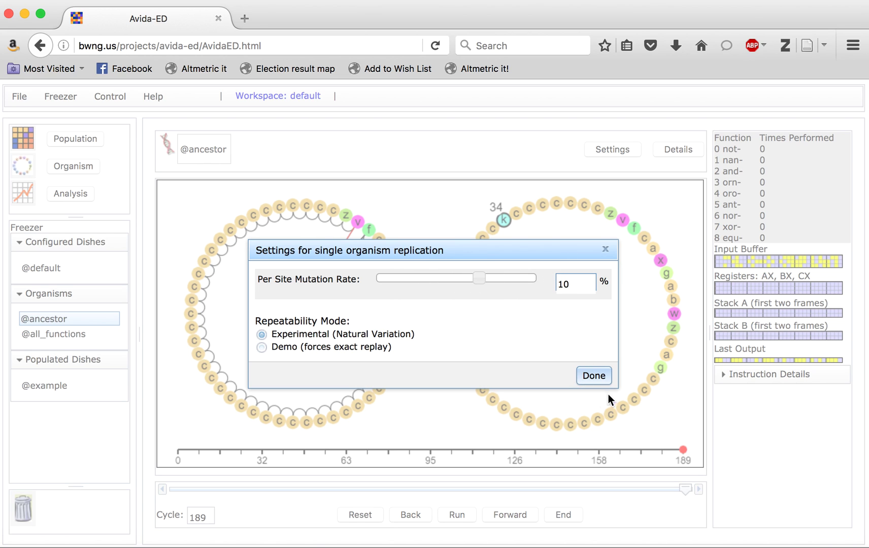
left_click(593, 375)
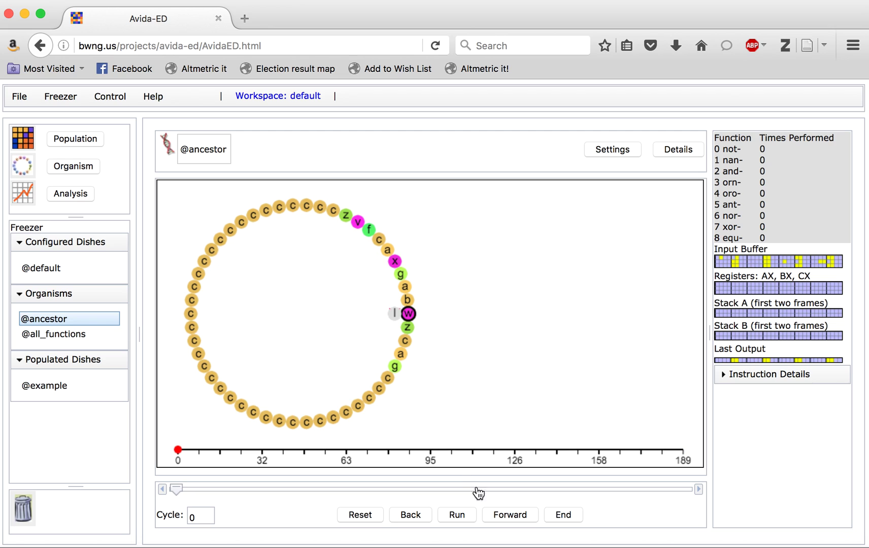
Run the replication at 10% mutation, stop at cycle 82, and step forward four cycles.
left_click(458, 513)
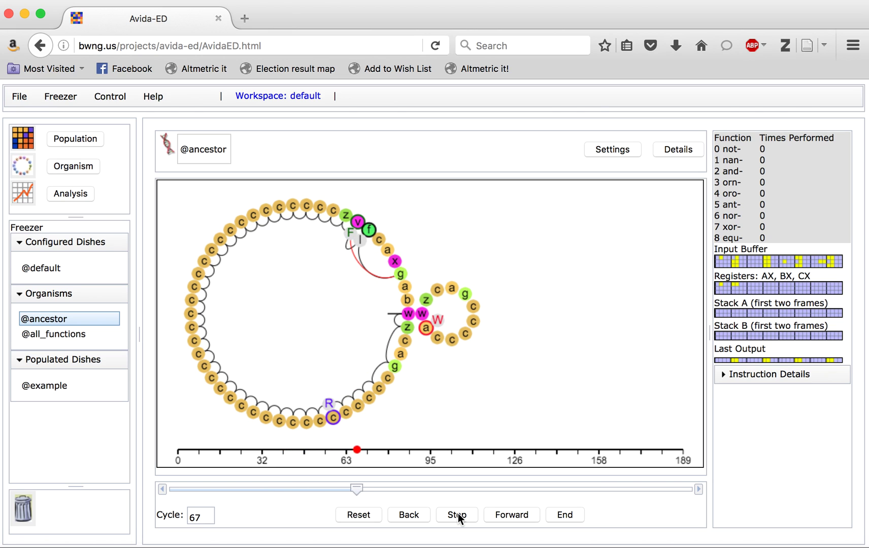
left_click(457, 513)
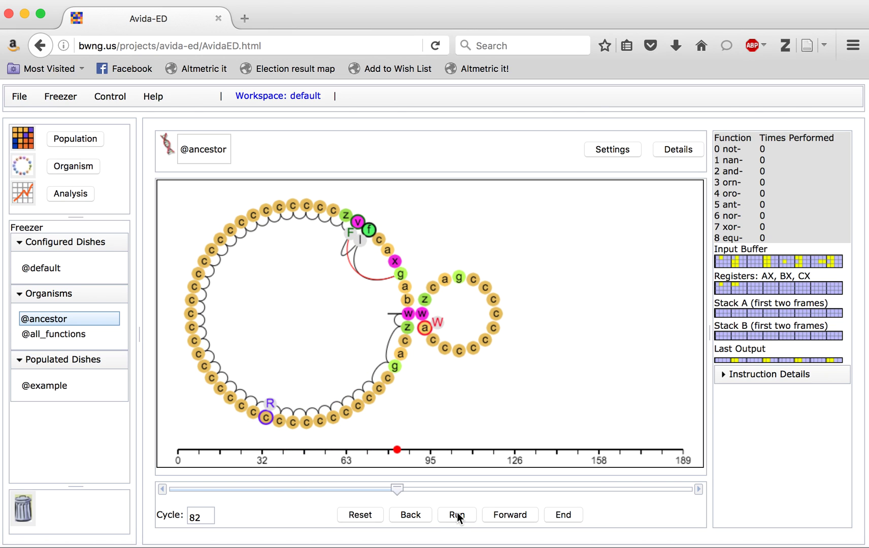
left_click(521, 517)
left_click(521, 517)
left_click(521, 517)
left_click(520, 516)
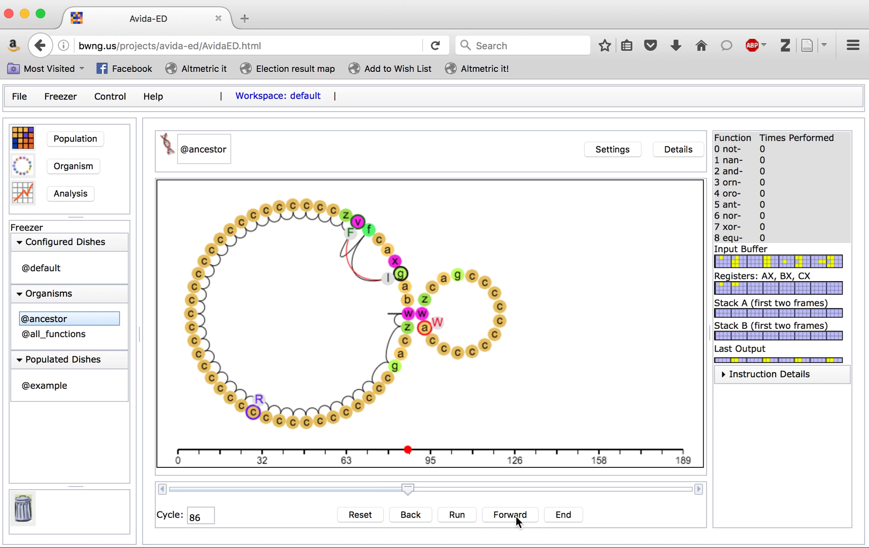
Step back three cycles, resume and jump to the end, then return to Population view.
left_click(412, 516)
left_click(412, 515)
left_click(412, 515)
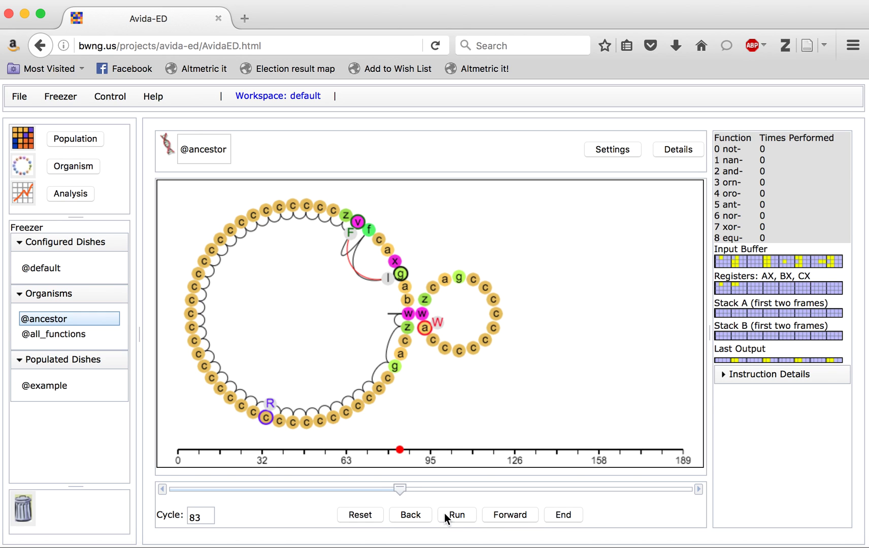
left_click(466, 516)
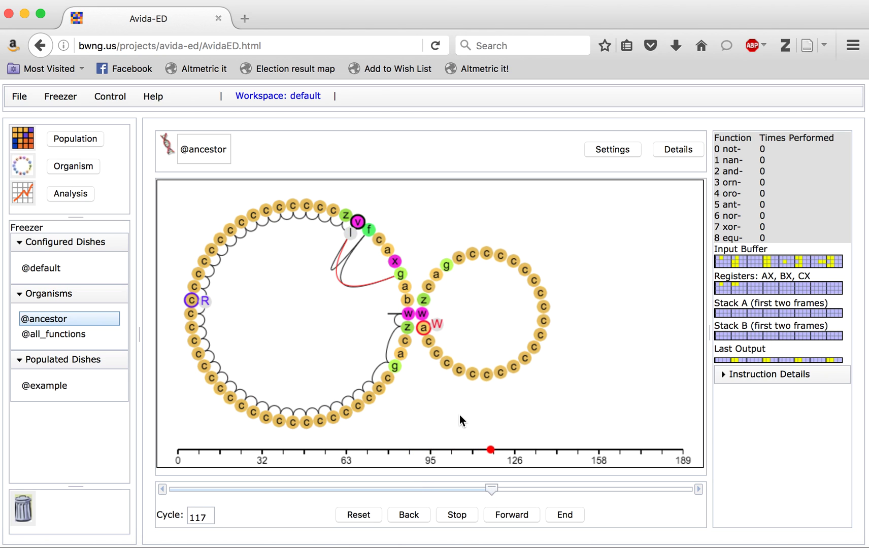
left_click(564, 516)
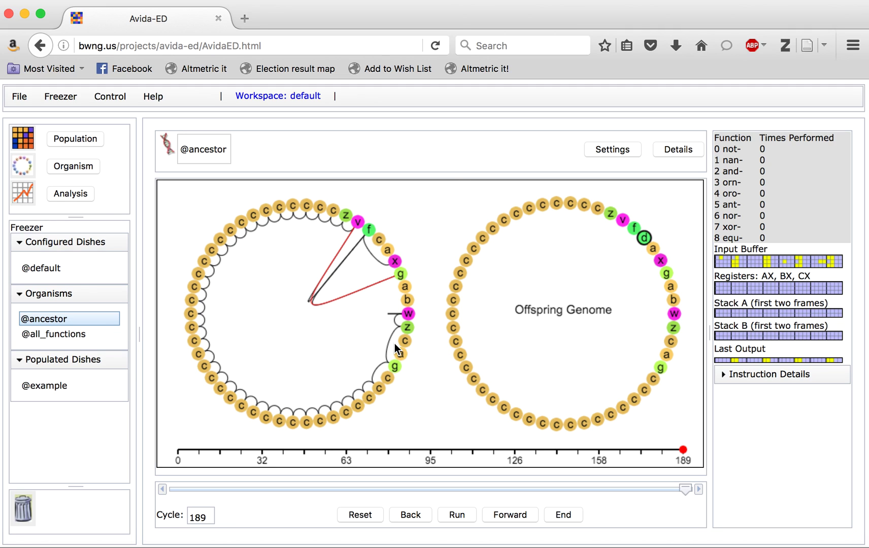
left_click(79, 141)
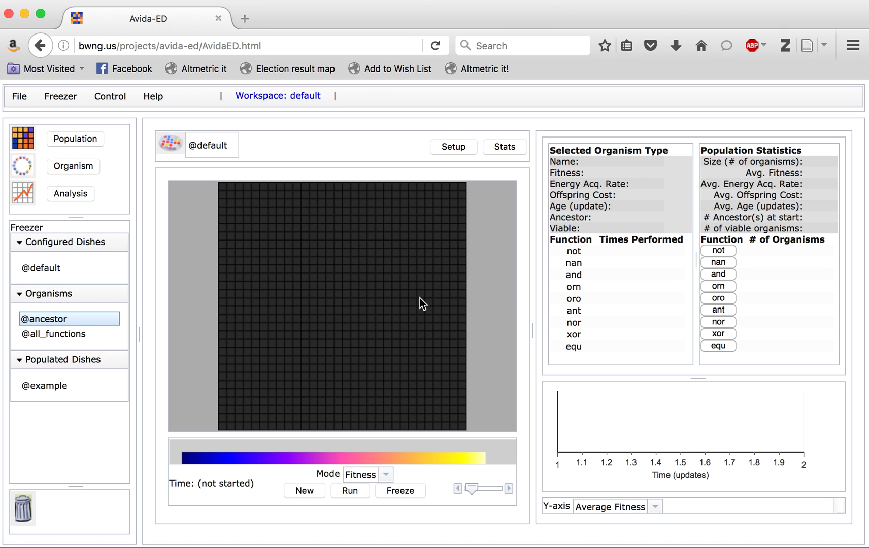
left_click(461, 147)
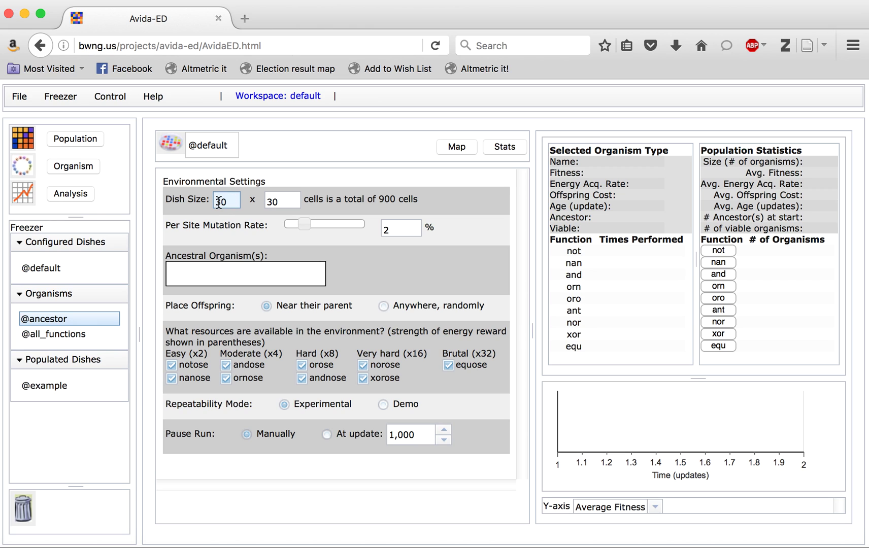
Change the dish's second size dimension to 15, then restore it to 30 by 30.
left_click(288, 207)
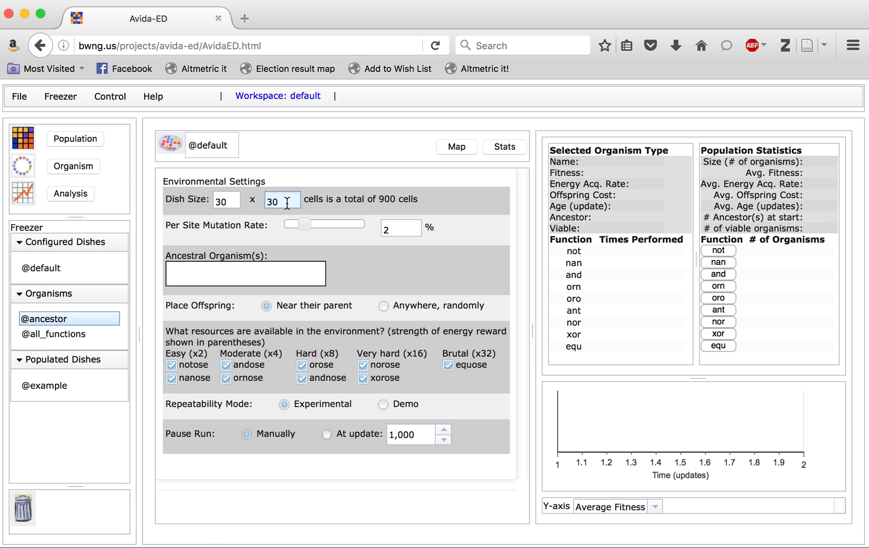
key("BackSpace")
key("BackSpace")
type("15")
left_click(229, 199)
left_click(288, 201)
key("BackSpace")
key("BackSpace")
type("30")
left_click(374, 255)
Set the dish's per-site mutation rate to 5%.
mouse_move(305, 225)
left_mouse_down()
mouse_move(334, 227)
mouse_move(321, 229)
left_mouse_up()
double_click(388, 230)
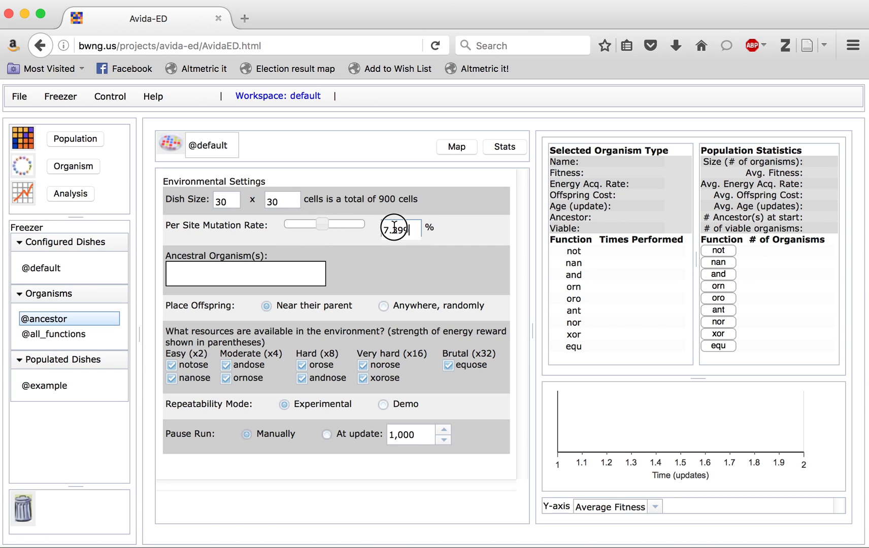
type("5")
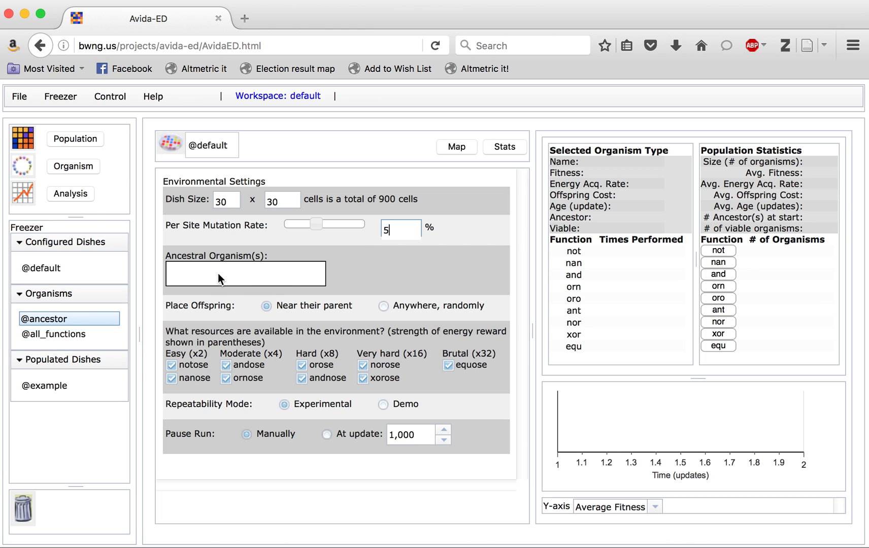
left_click(57, 317)
left_click_drag(57, 318, 195, 270)
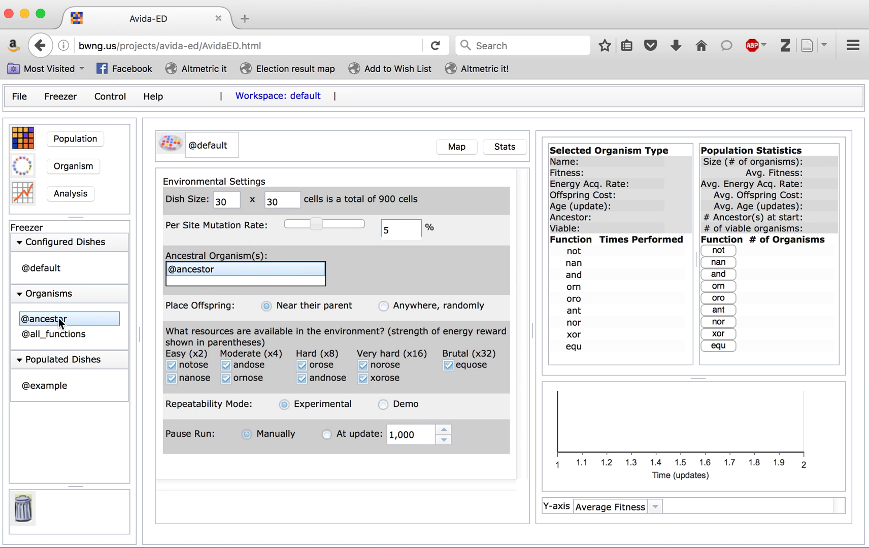
left_click_drag(48, 318, 186, 278)
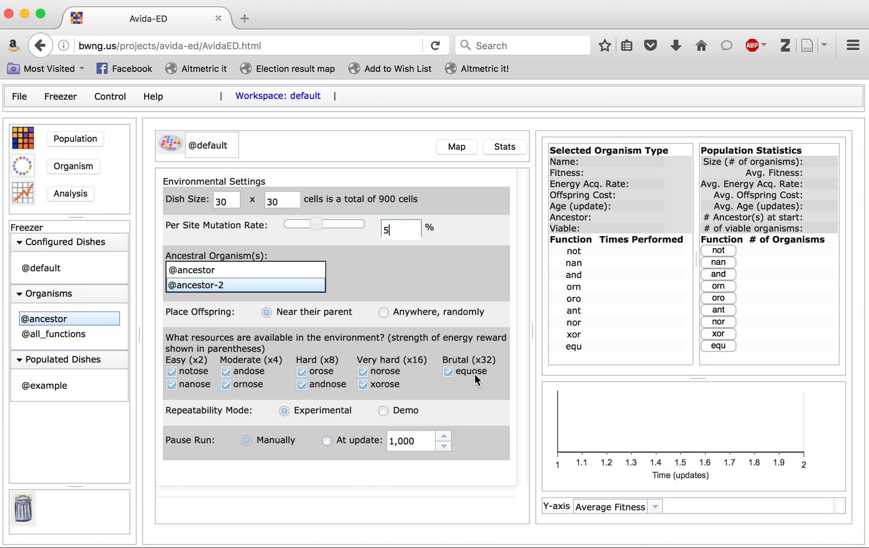
left_click(302, 372)
Toggle the andnose and xorose resources and switch Repeatability Mode to Demo, then back to Experimental.
left_click(302, 386)
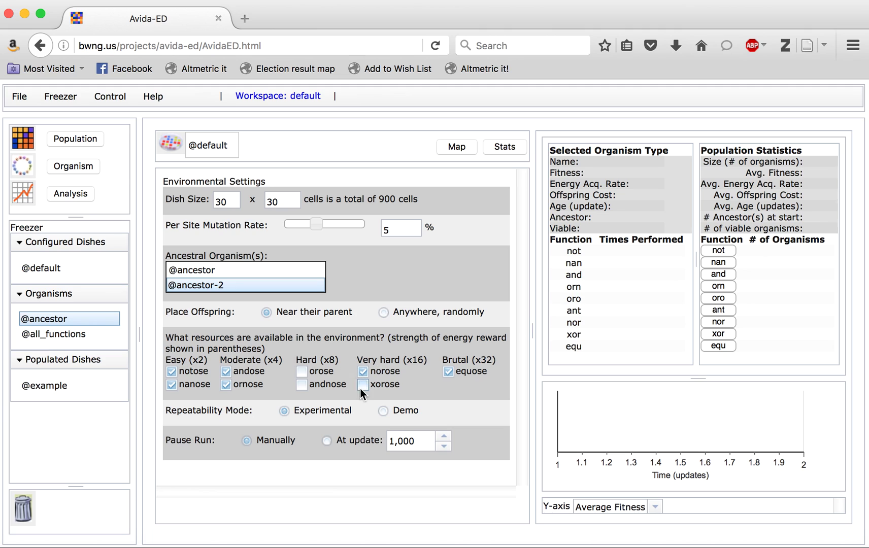
left_click(363, 385)
left_click(386, 411)
left_click(288, 410)
left_click(246, 440)
left_click(456, 147)
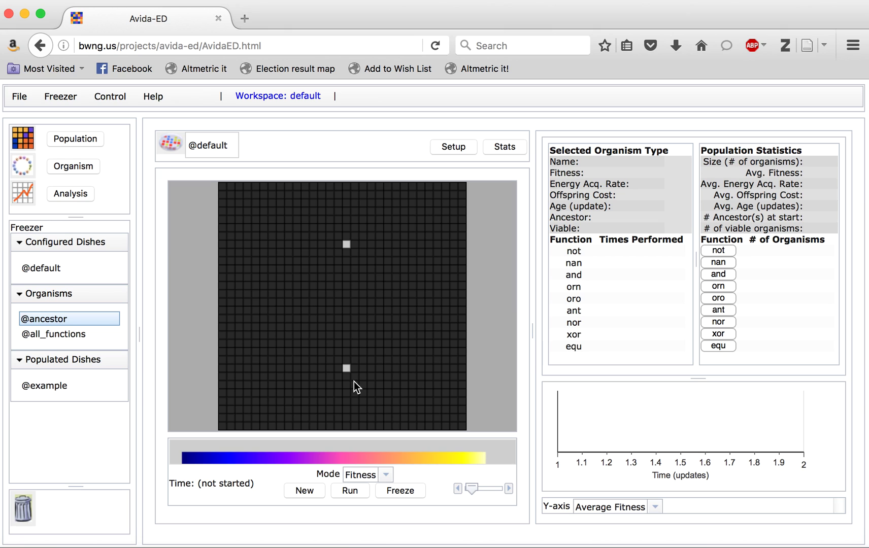
left_click(351, 490)
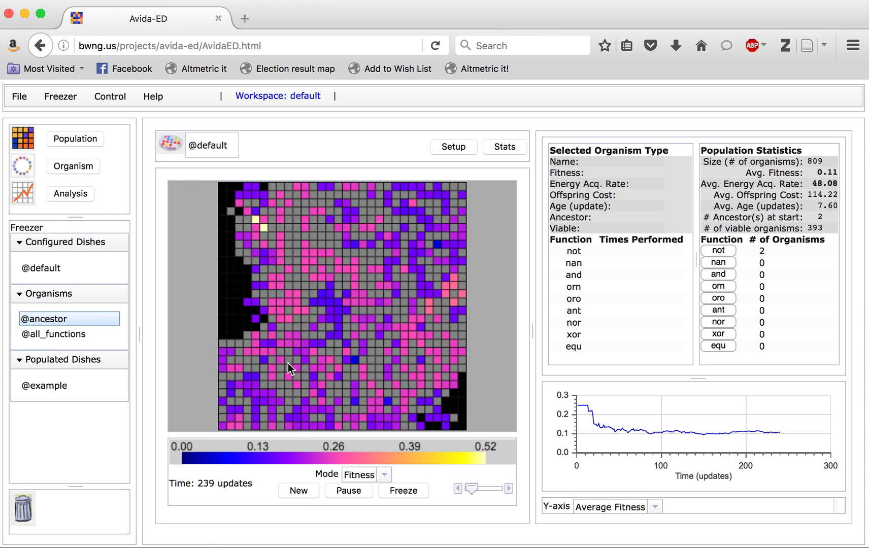
Select an organism cell in the running dish and highlight the organisms performing not.
left_click_drag(408, 337, 347, 269)
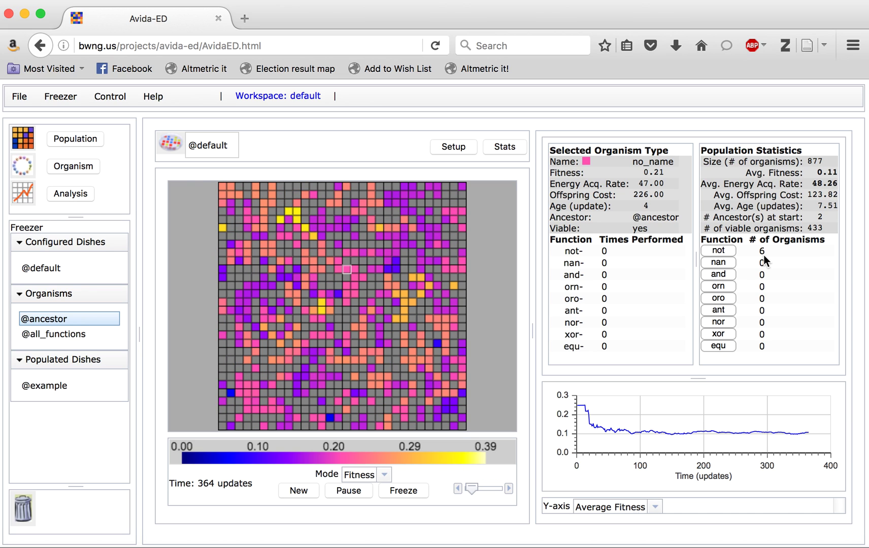
left_click(716, 249)
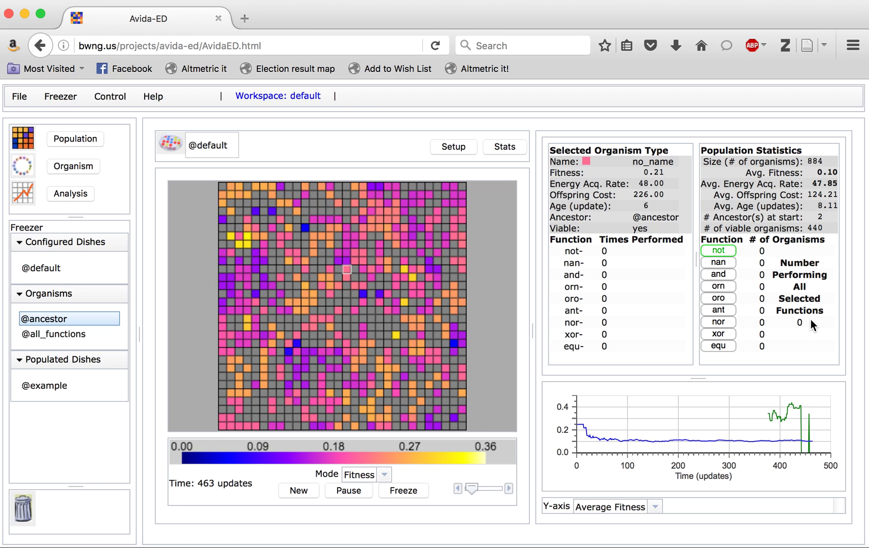
Clear the nan and not highlights, pause at update 602, and select the yellow NAND cell.
left_click(718, 263)
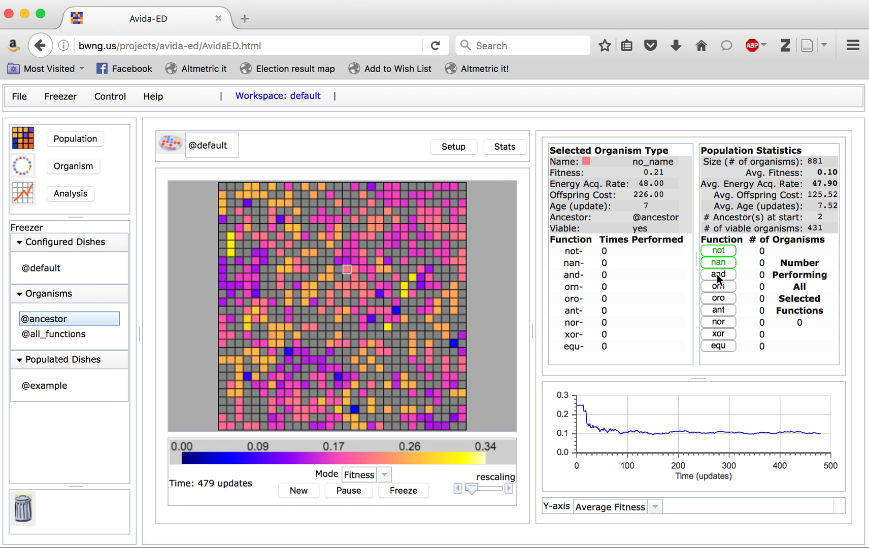
left_click(717, 263)
left_click(717, 253)
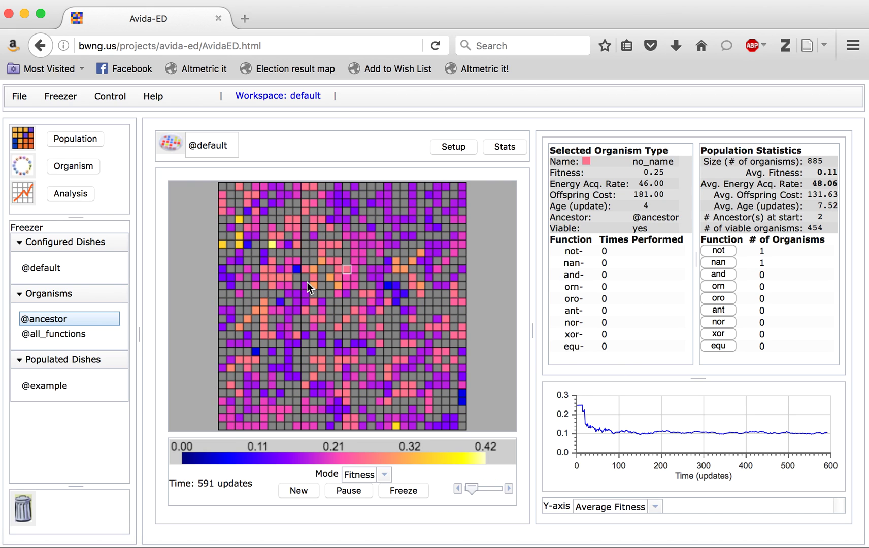
left_click(350, 491)
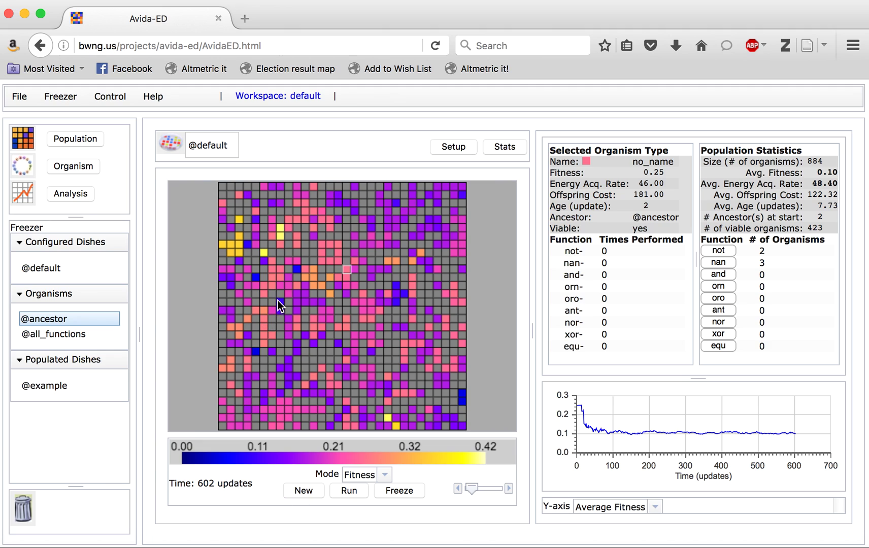
left_click(284, 237)
left_click(725, 263)
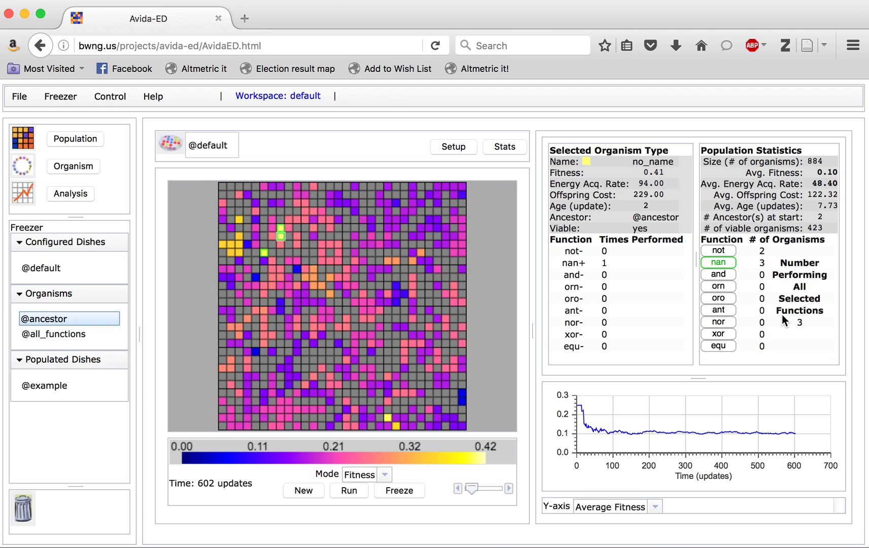
left_click(723, 263)
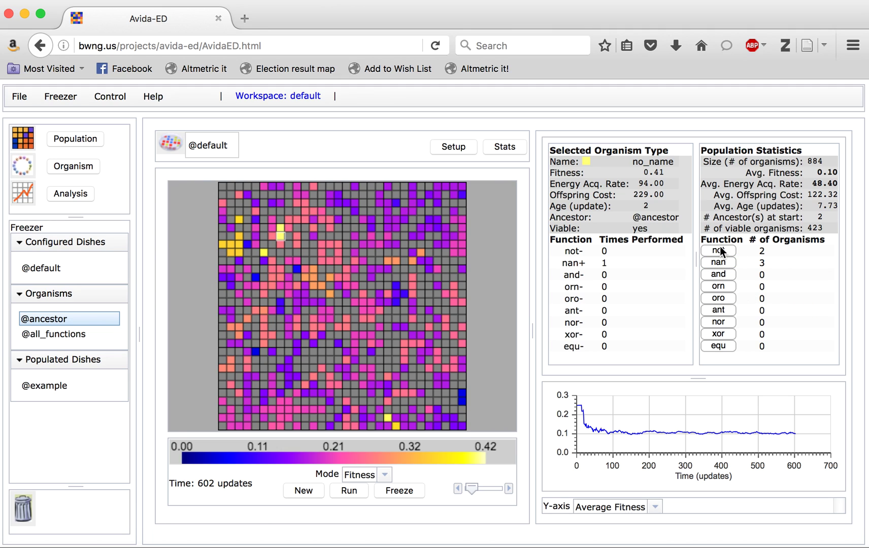
left_click(721, 248)
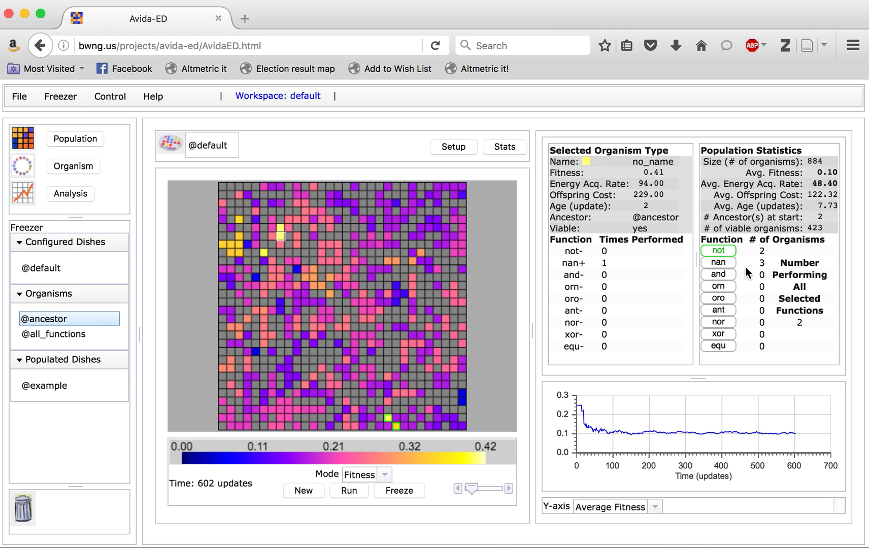
left_click(725, 264)
left_click(725, 265)
left_click(719, 251)
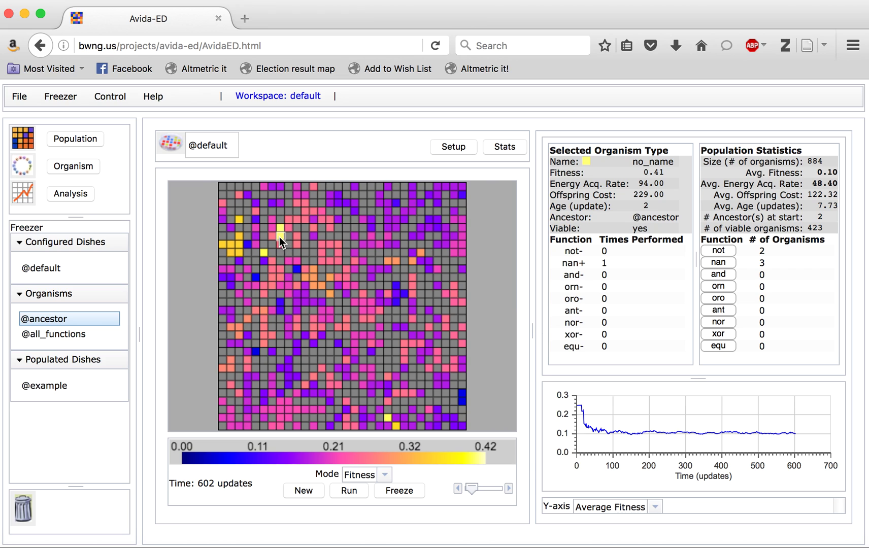
Drag the yellow organism into the Freezer's Organisms list and name it NAND.
left_click_drag(281, 236, 281, 237)
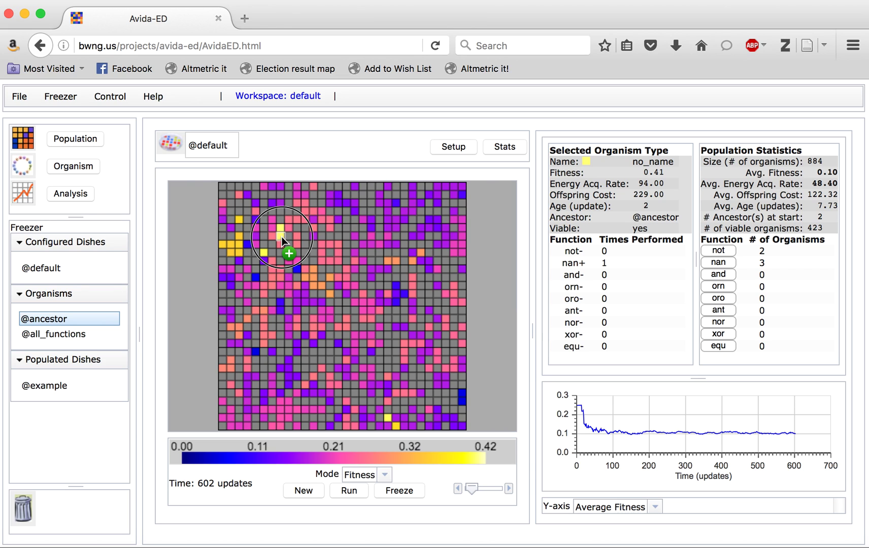
left_click_drag(282, 237, 186, 300)
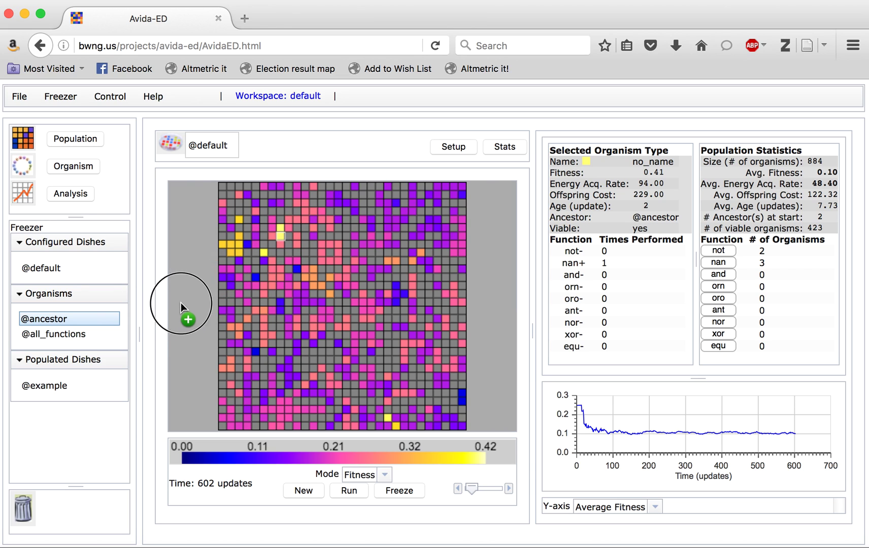
left_click_drag(103, 356, 98, 344)
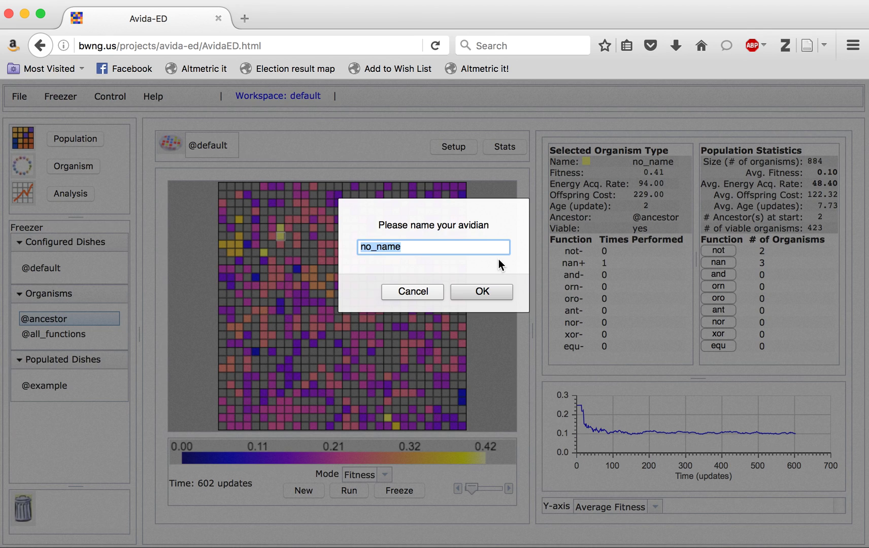
type("NAND")
left_click(482, 292)
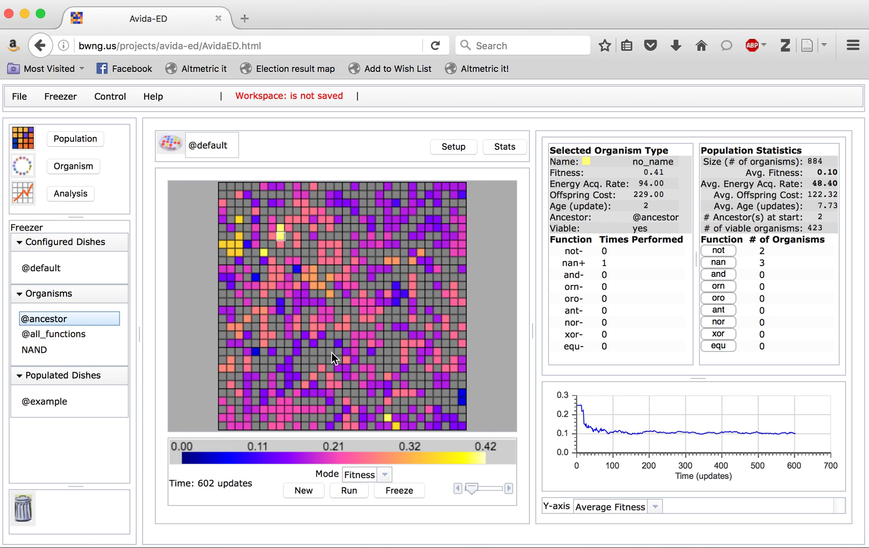
Resume the run, pause it at update 650, and bring up the Freeze dialog.
left_click(350, 492)
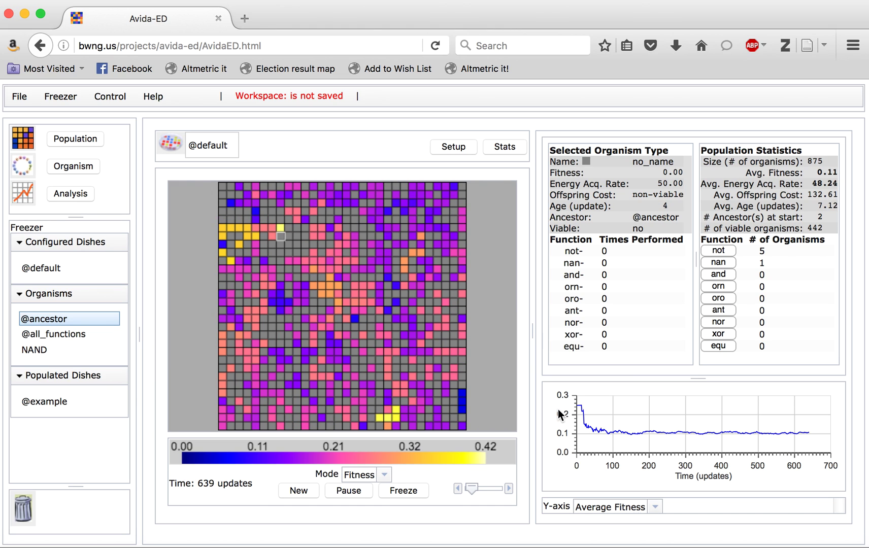
left_click(341, 489)
left_click(403, 490)
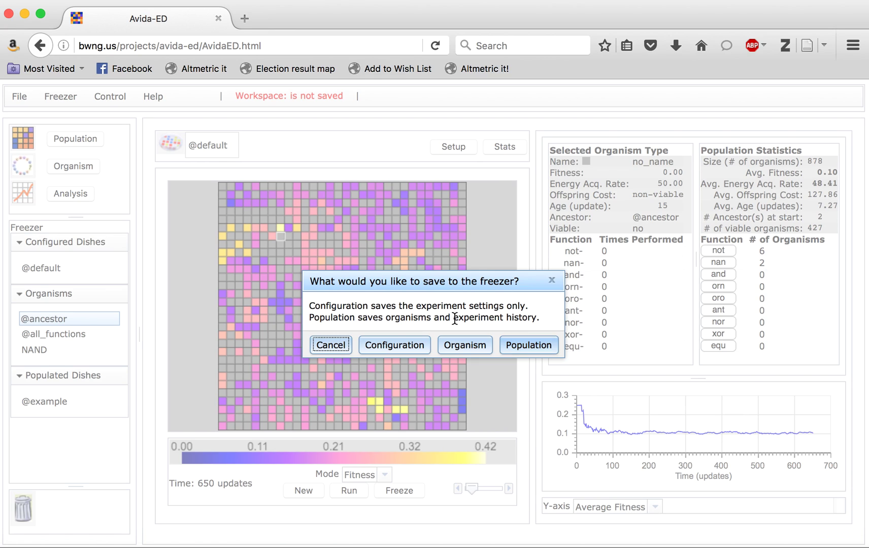
Cancel the freezer dialog and export the run data as avidaDataRecorder.csv, opening it in Excel.
left_click(327, 349)
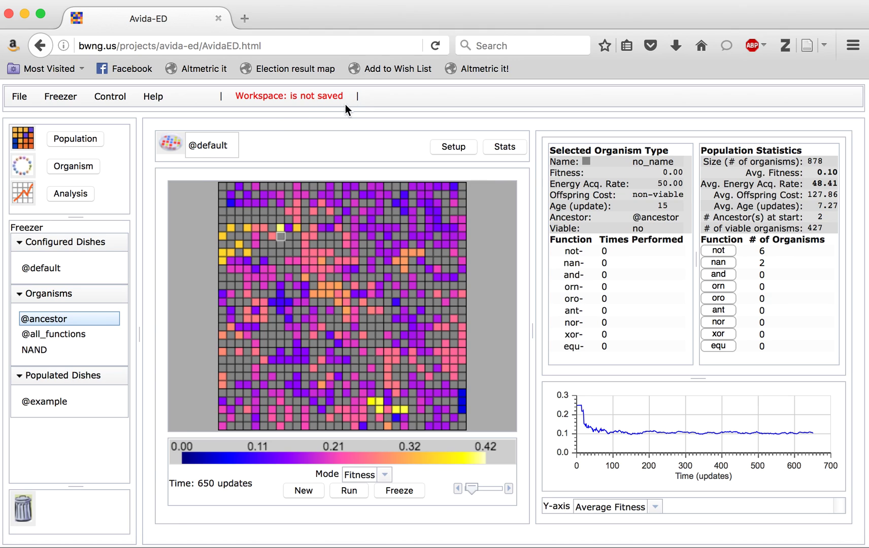
left_click(72, 97)
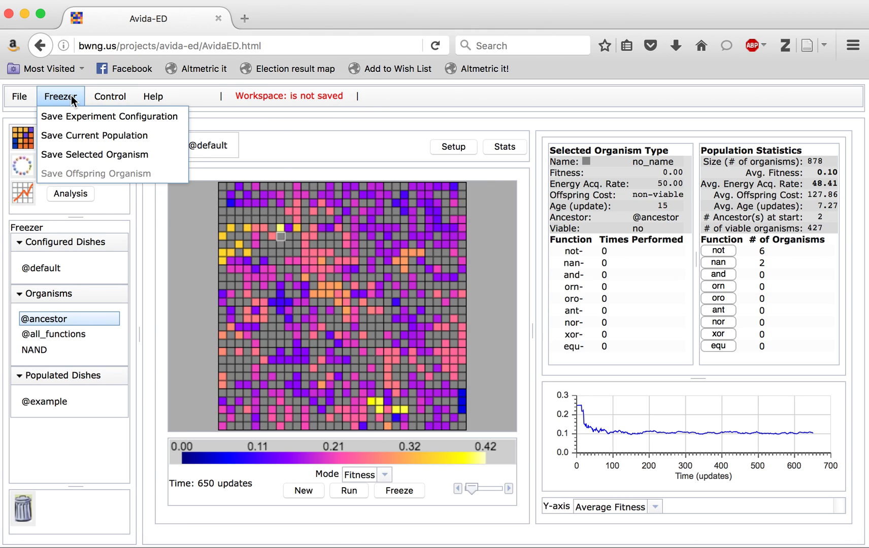
mouse_move(106, 94)
mouse_move(65, 95)
mouse_move(31, 97)
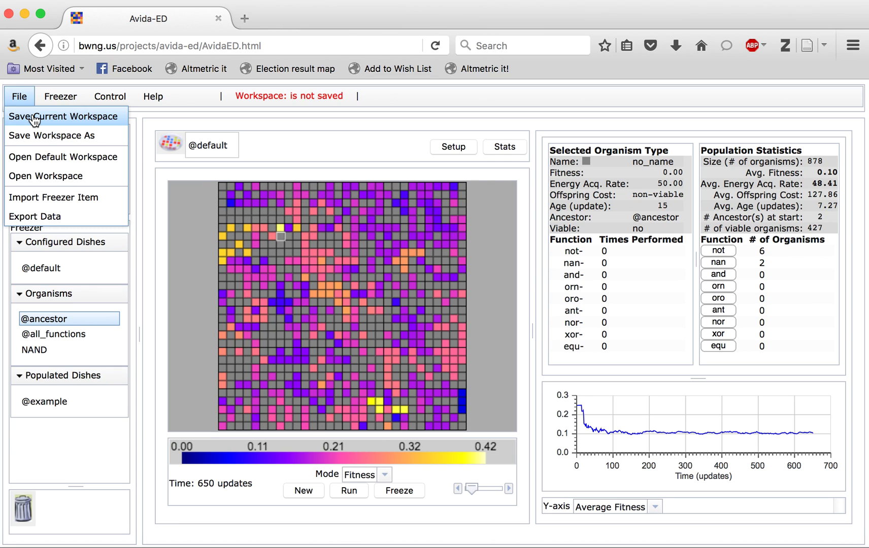
left_click(41, 217)
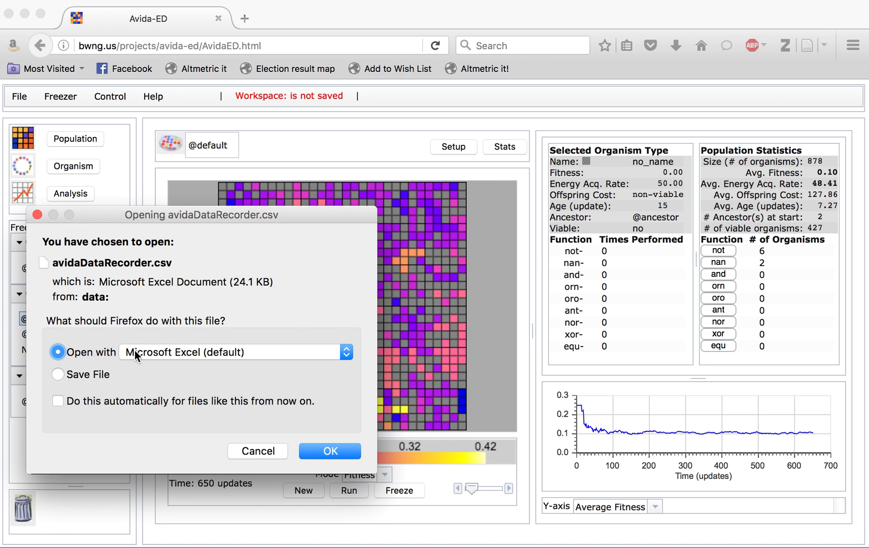
left_click(323, 447)
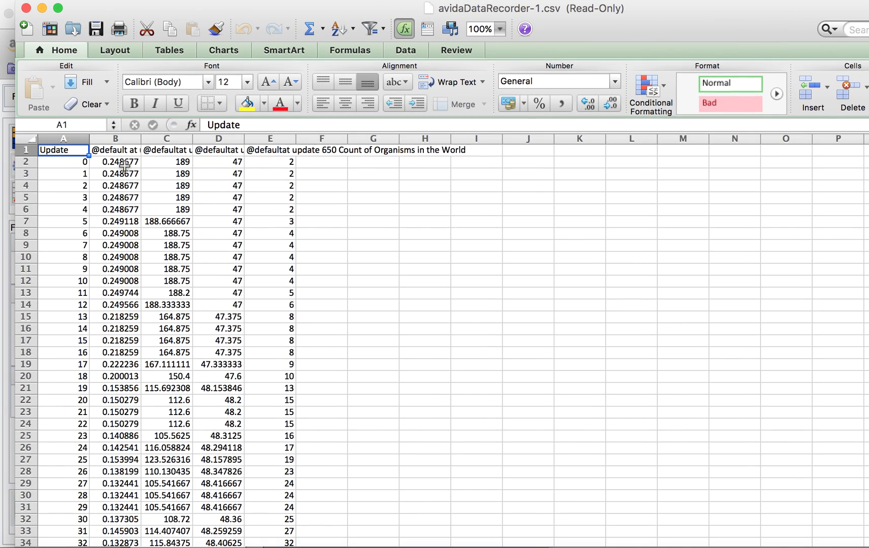
Close the avidaDataRecorder-1.csv Excel window after reviewing the per-update data.
left_click(25, 8)
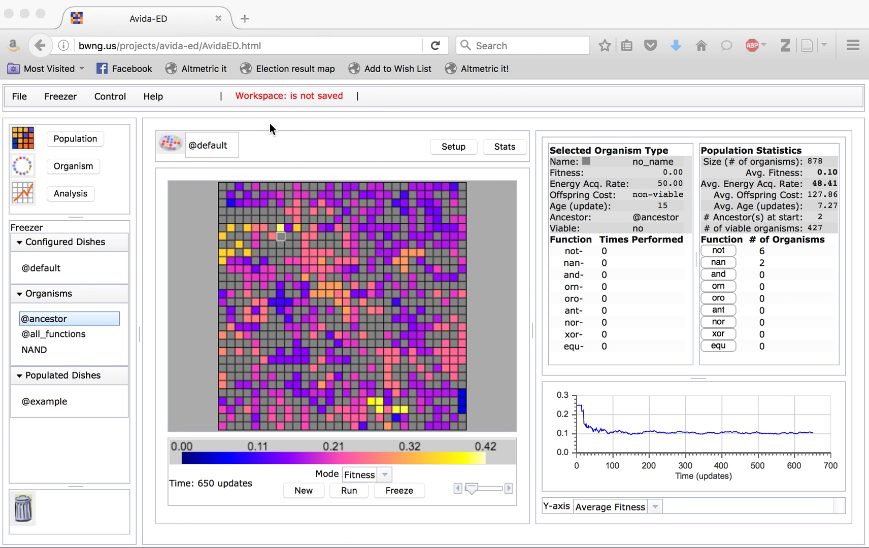
left_click(675, 50)
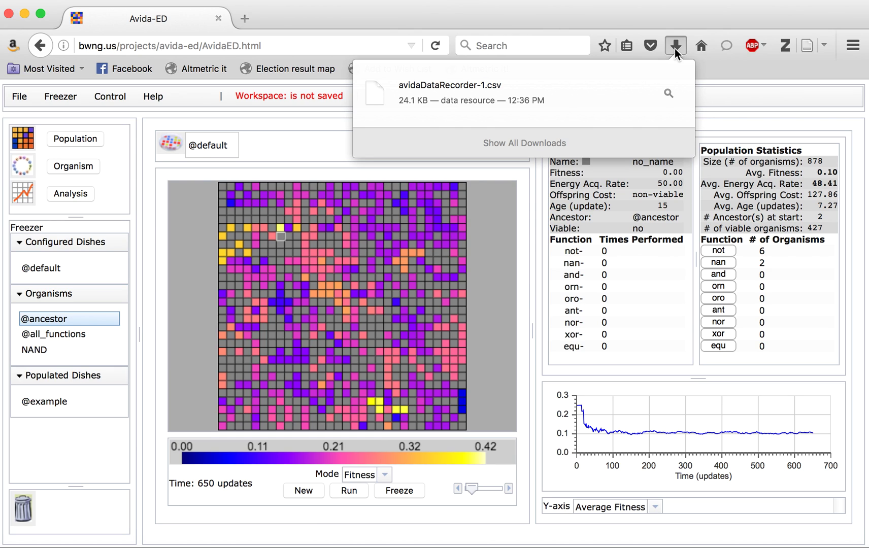
left_click(675, 49)
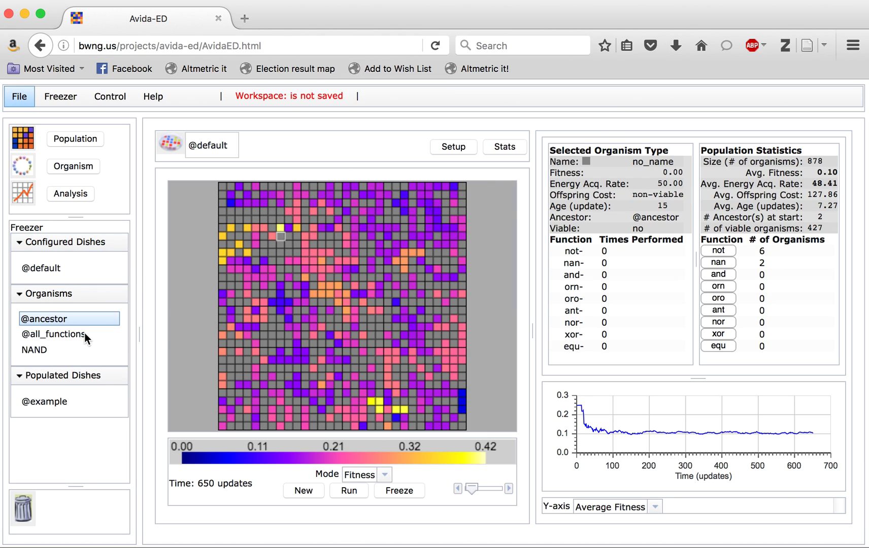
Load the NAND organism into Organism view, stop it at cycle 59, and expand Instruction Details.
left_click(69, 168)
left_click_drag(44, 353, 326, 318)
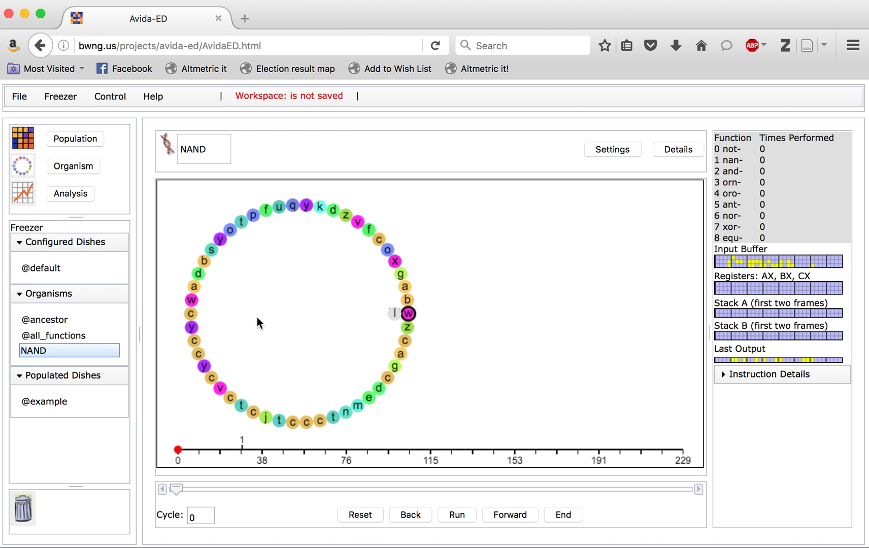
left_click(459, 515)
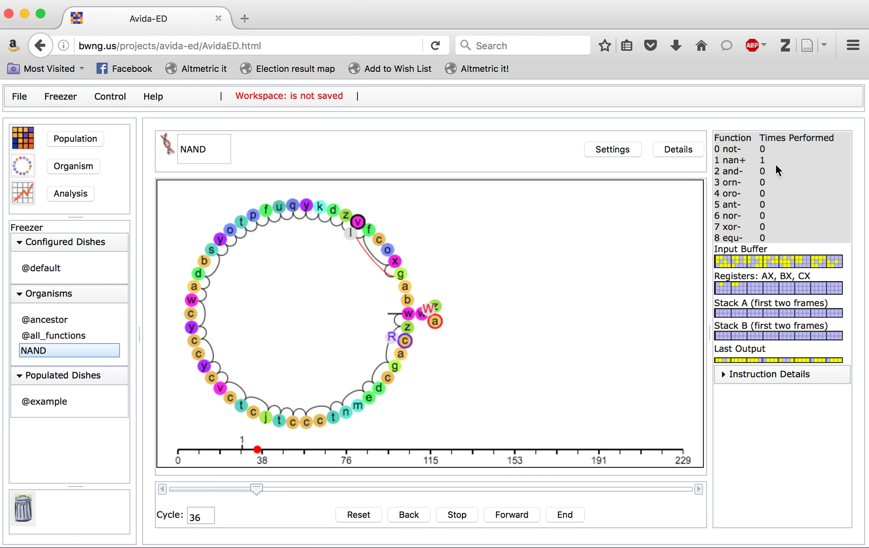
left_click(449, 517)
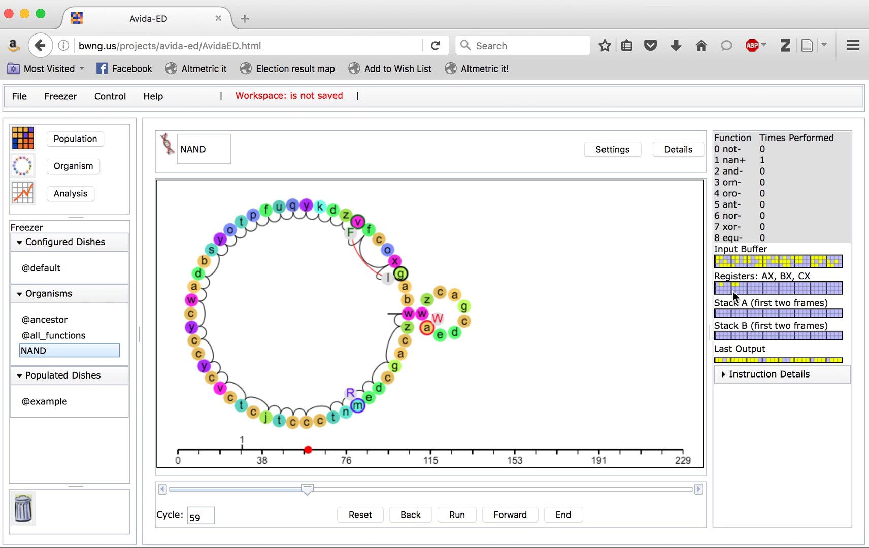
left_click(725, 376)
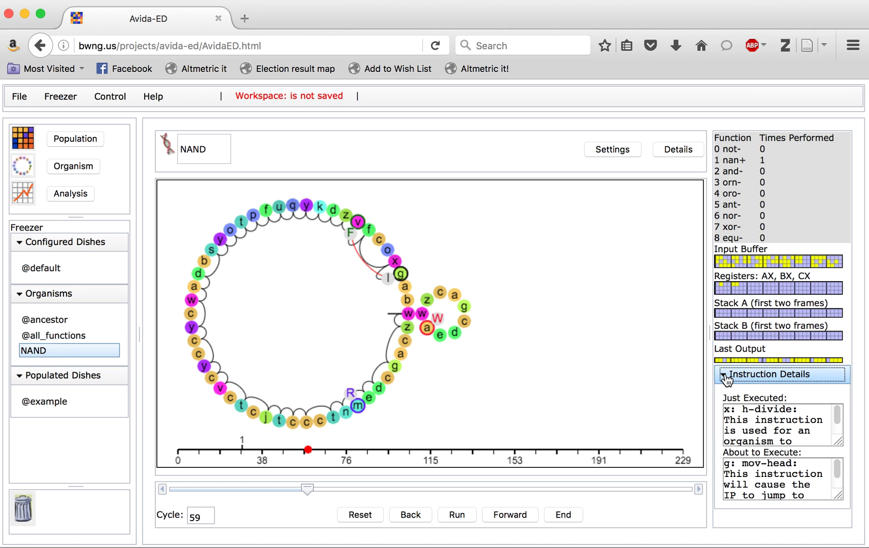